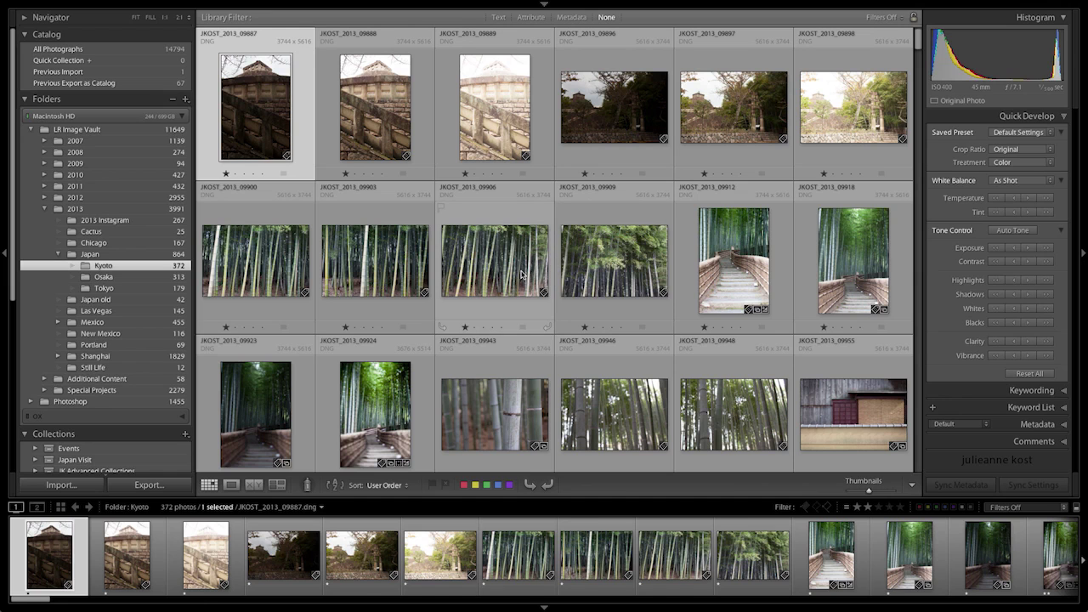
Step: Add the bamboo photo JKOST_2013_09906 to the Quick Collection and view the Quick Collection
left_click(521, 275)
key("b")
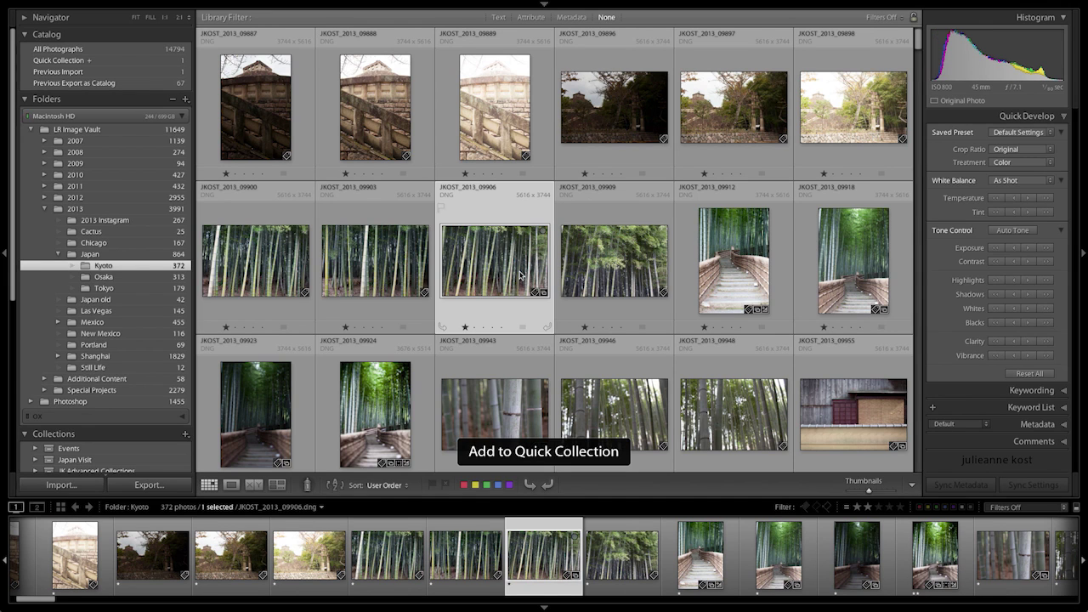
left_click(60, 60)
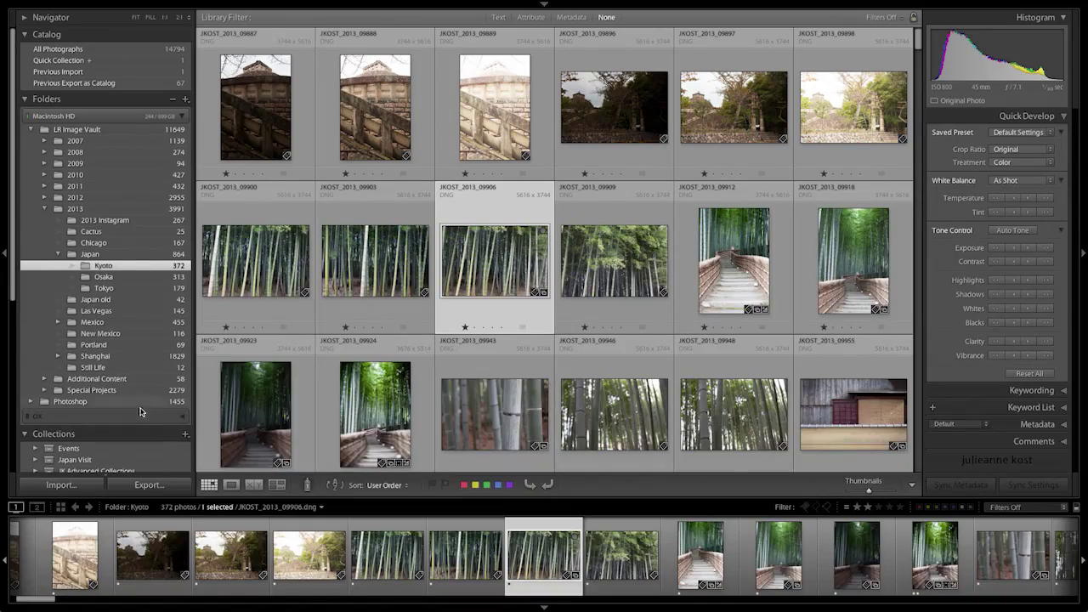
Step: Create a 'Best of Japan' collection set as target, then return to the Kyoto folder
left_click(185, 435)
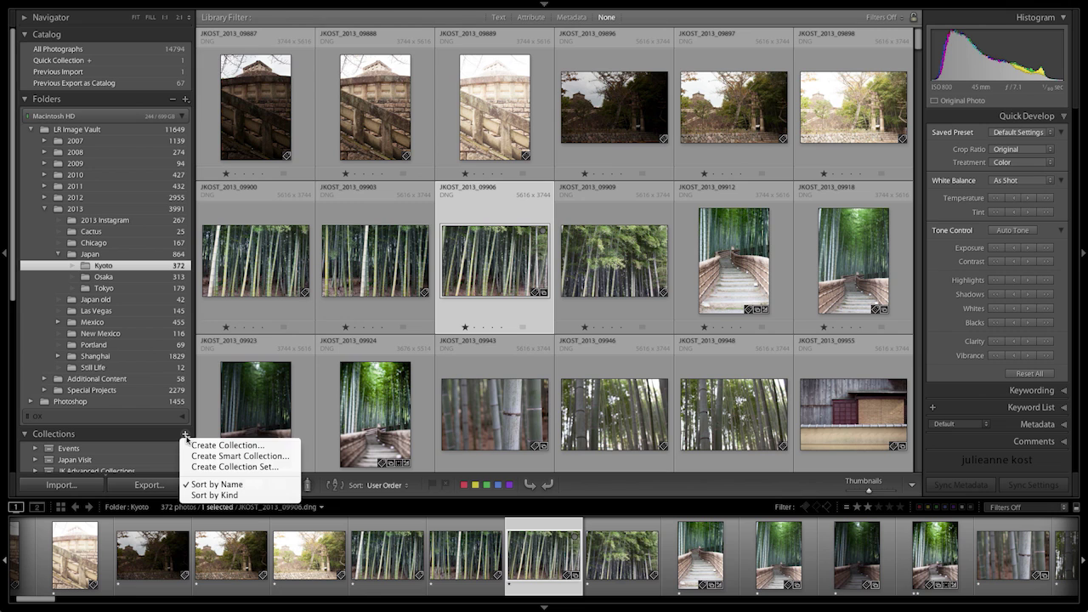
left_click(194, 444)
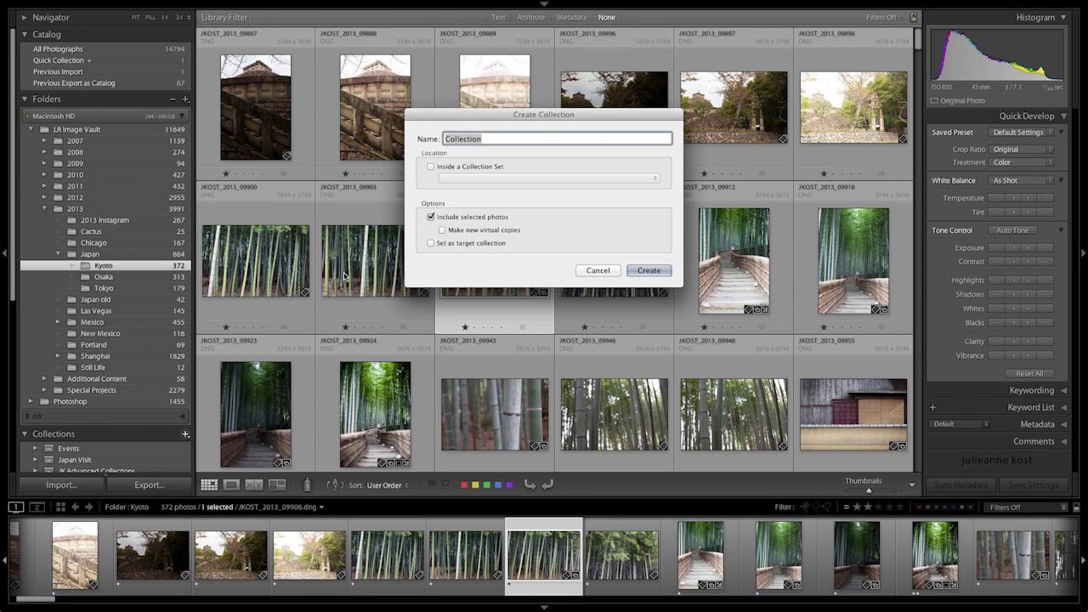
type("Best of Japan")
left_click(431, 244)
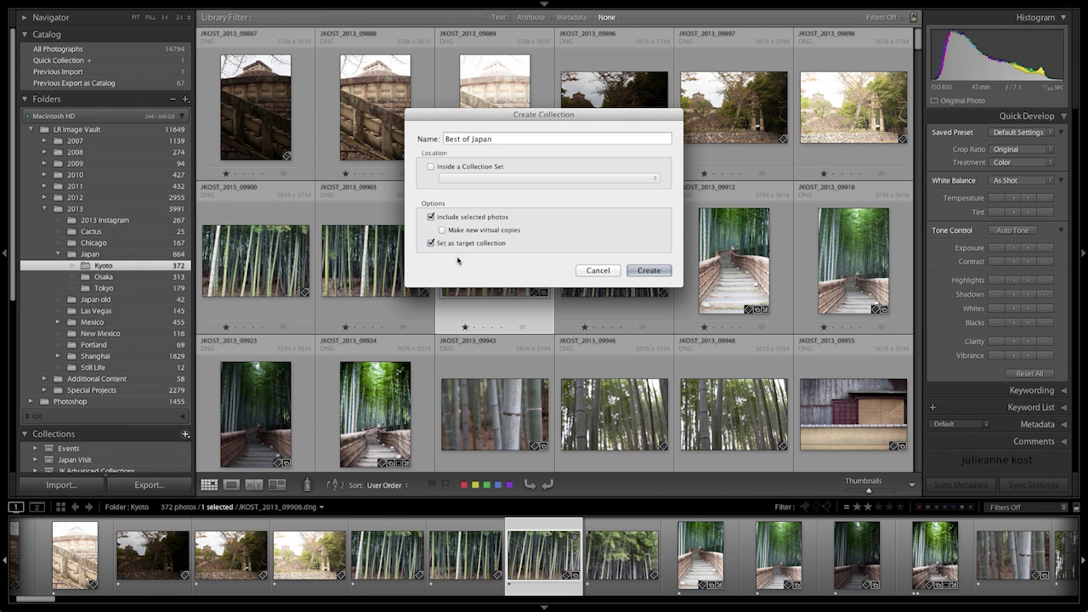
left_click(649, 270)
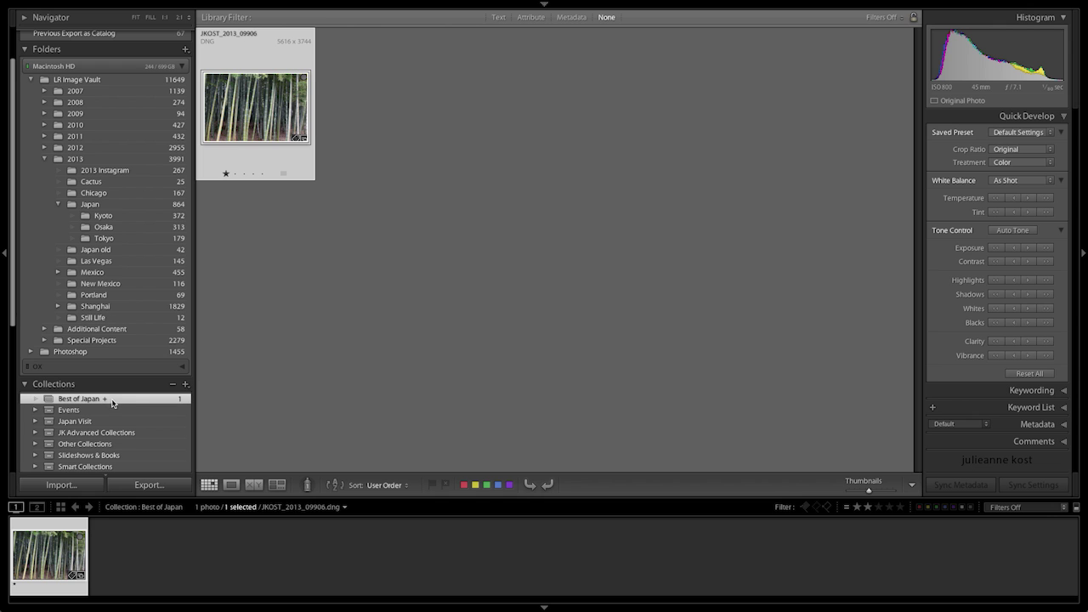
left_click(140, 218)
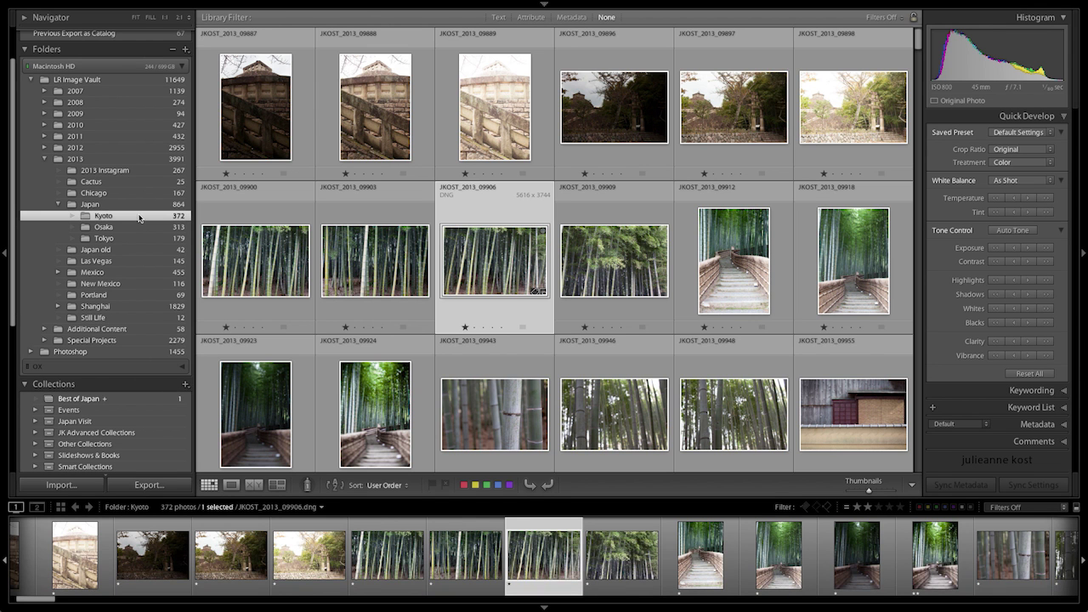
Step: Add the wooden building photo JKOST_2013_09955 and the red lion banner photo to Best of Japan
scroll(614, 271, "down", 1)
left_click(850, 365)
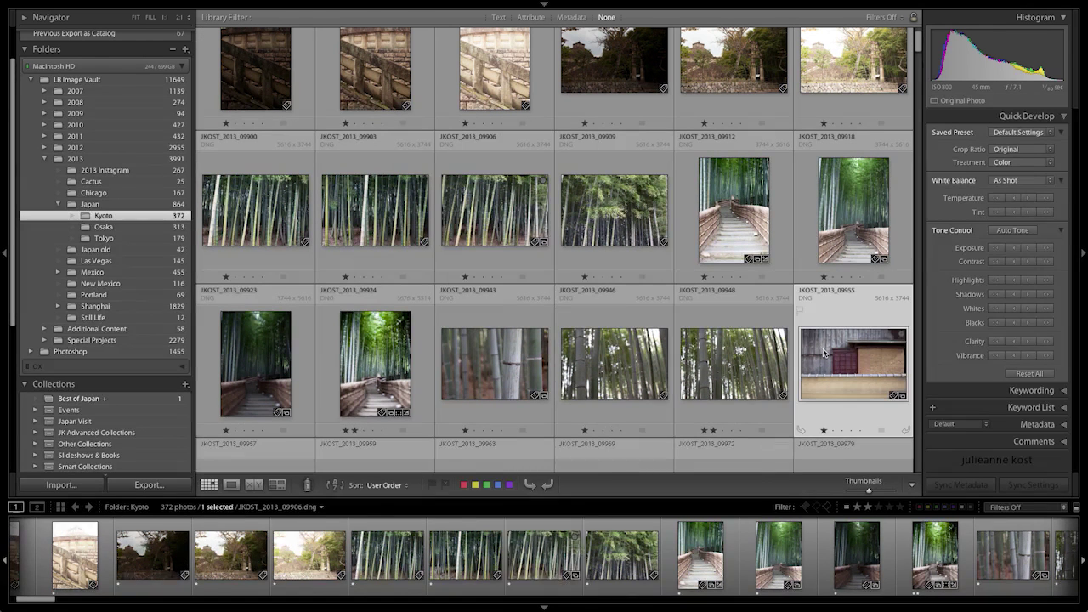
key("b")
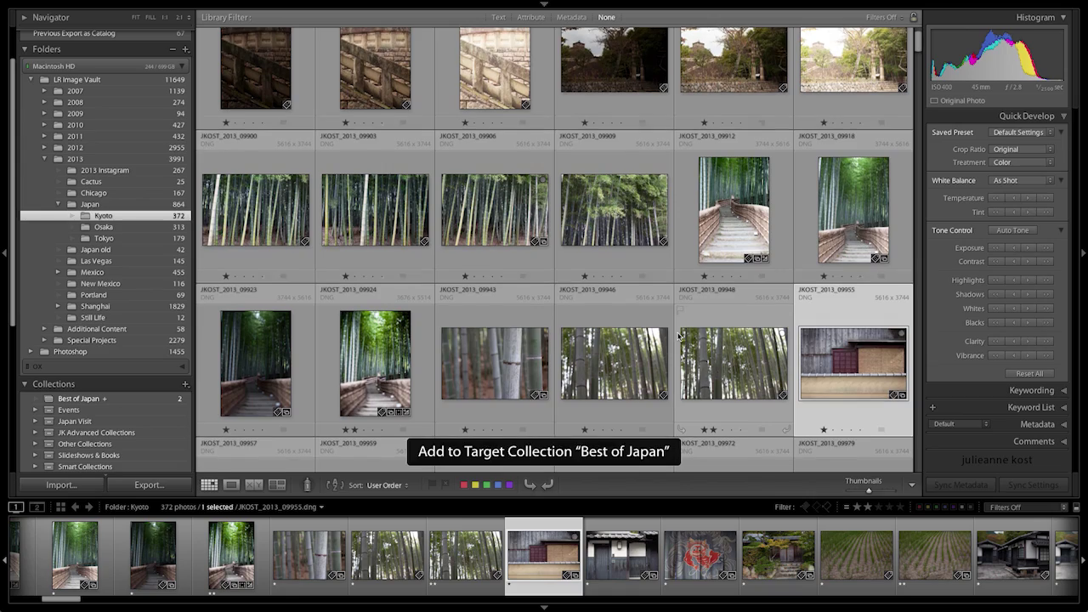
scroll(679, 337, "down", 2)
scroll(678, 337, "down", 2)
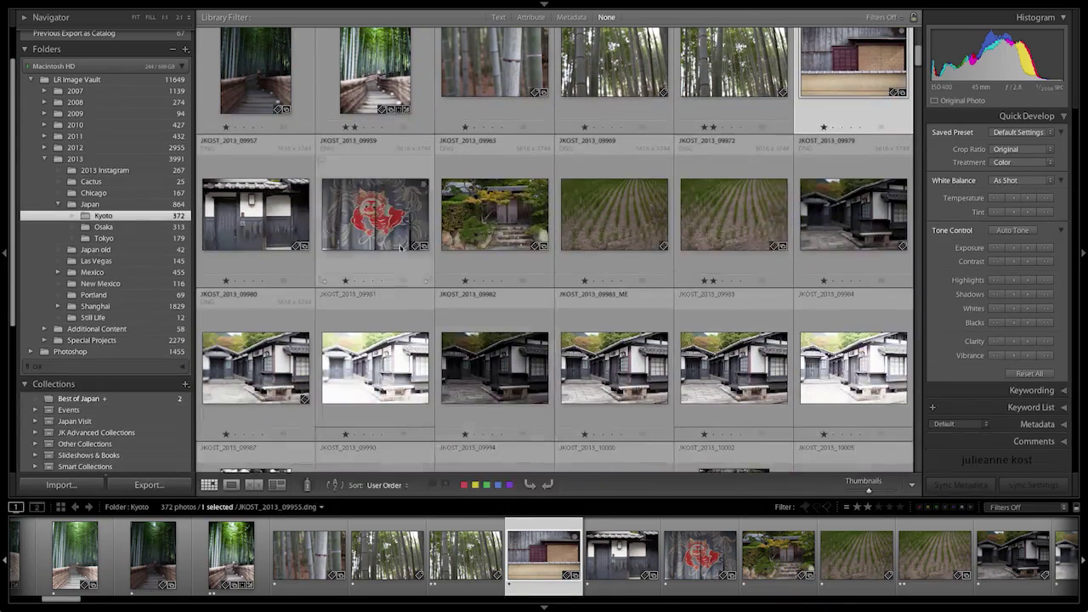
left_click(399, 242)
key("b")
Step: Add the stone carving JKOST_2013_10007 and bamboo fence JKOST_2013_10045 photos to Best of Japan
scroll(502, 261, "down", 5)
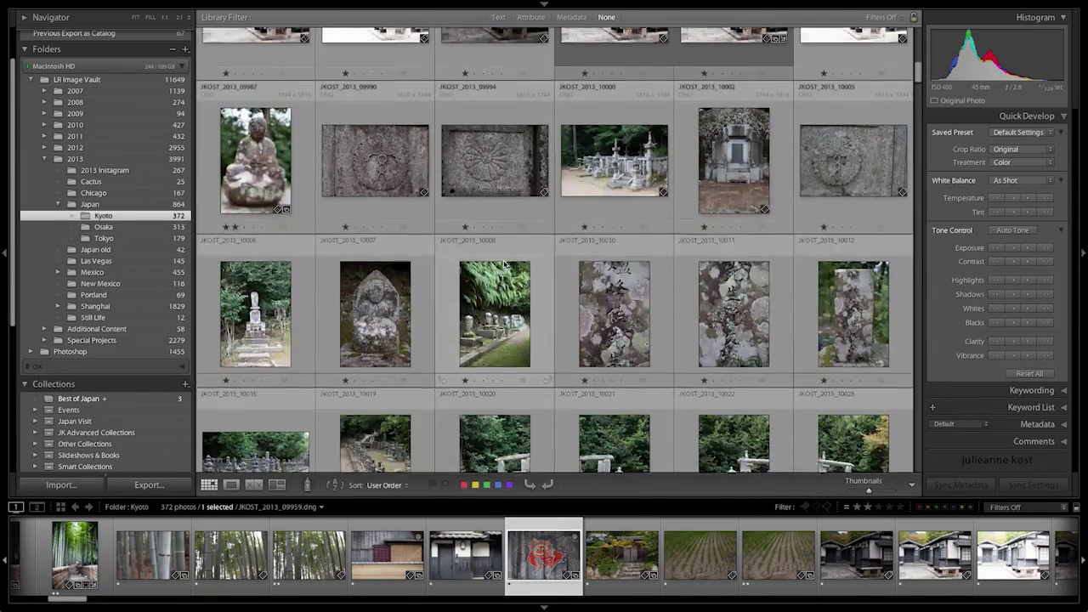
scroll(505, 264, "down", 1)
left_click(378, 255)
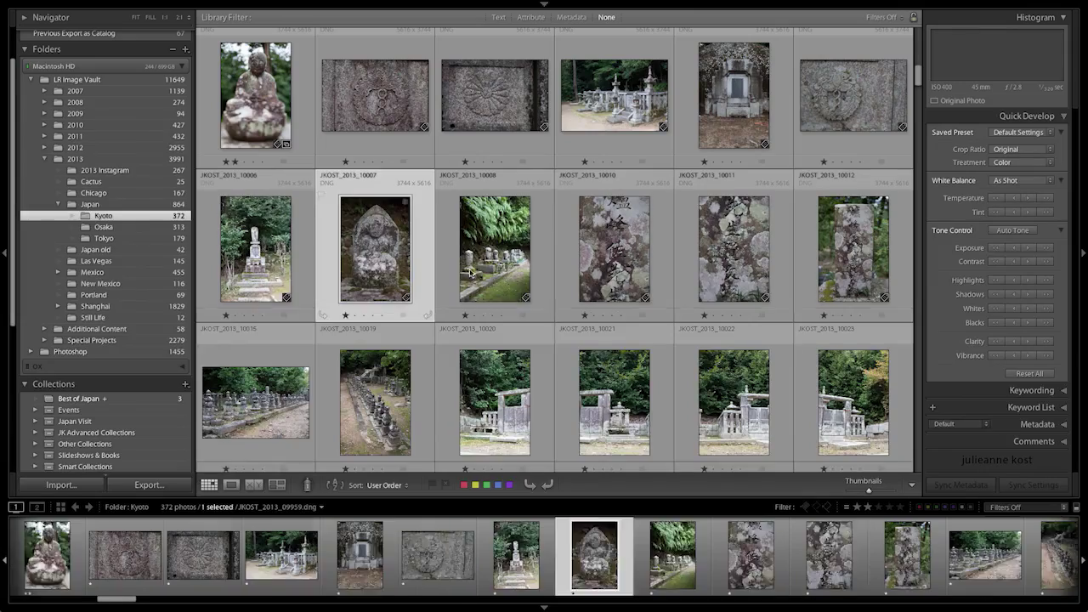
key("b")
scroll(478, 271, "down", 2)
scroll(477, 271, "down", 4)
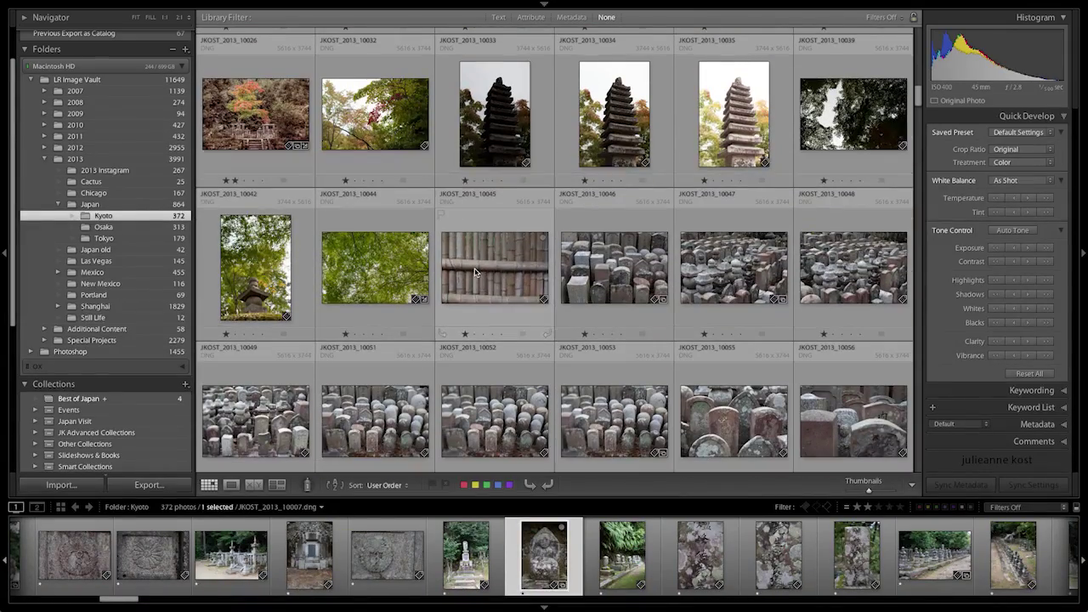
left_click(476, 272)
key("b")
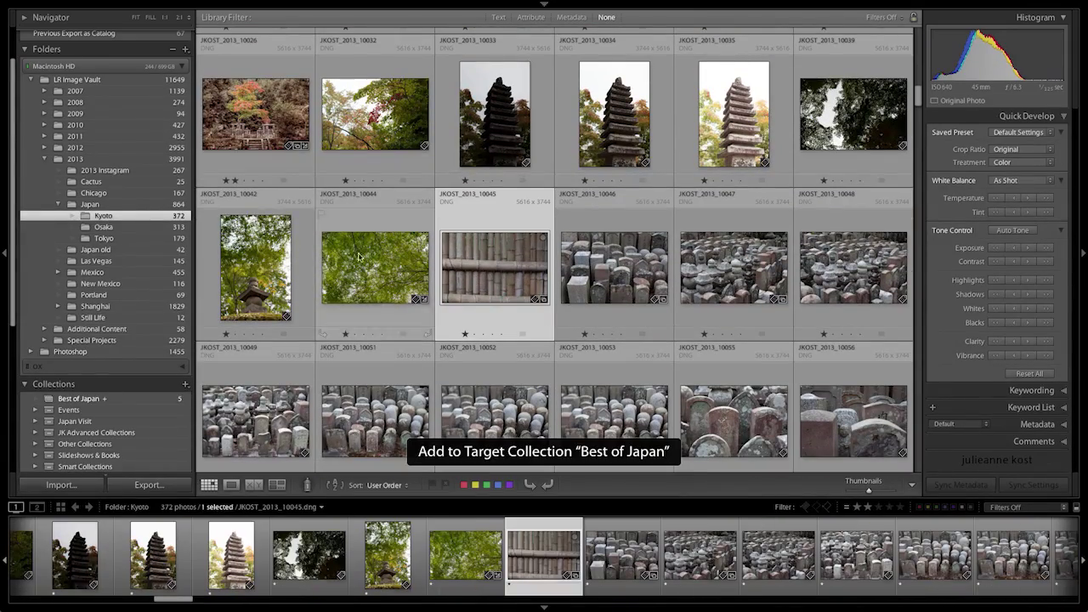
left_click(152, 228)
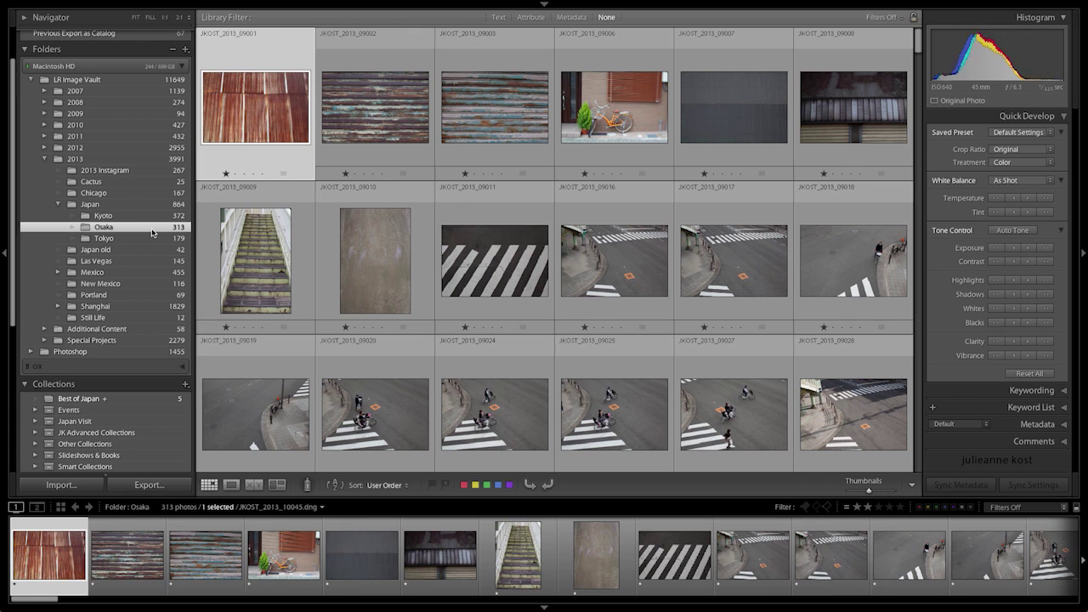
Step: Add the Osaka photos JKOST_2013_09024 (crosswalk) and JKOST_2013_09035 (street) to Best of Japan
scroll(514, 322, "down", 3)
left_click(513, 322)
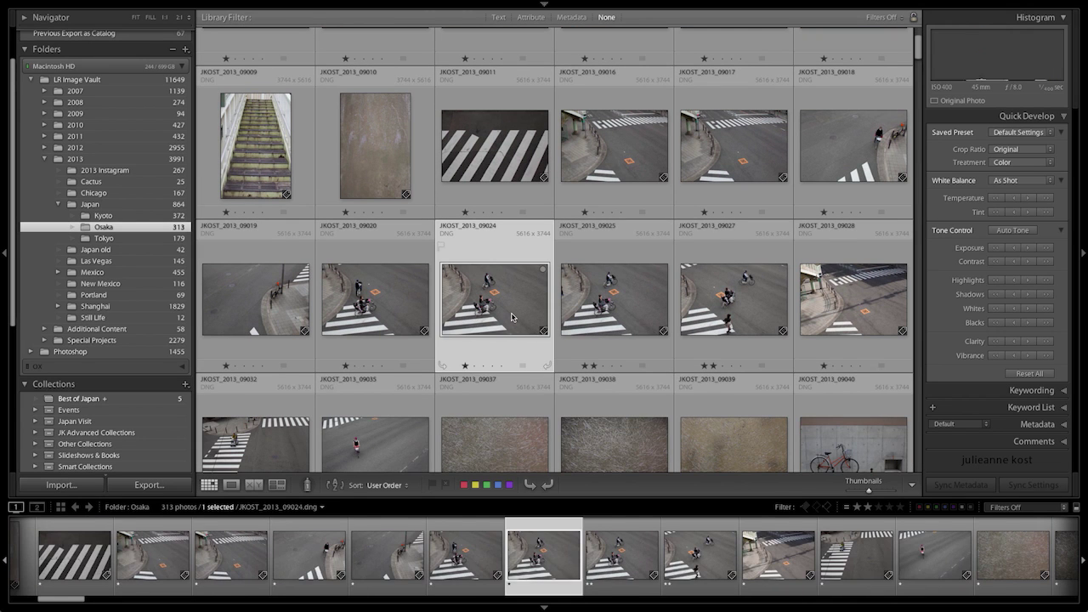
key("b")
scroll(514, 320, "down", 2)
scroll(511, 318, "down", 4)
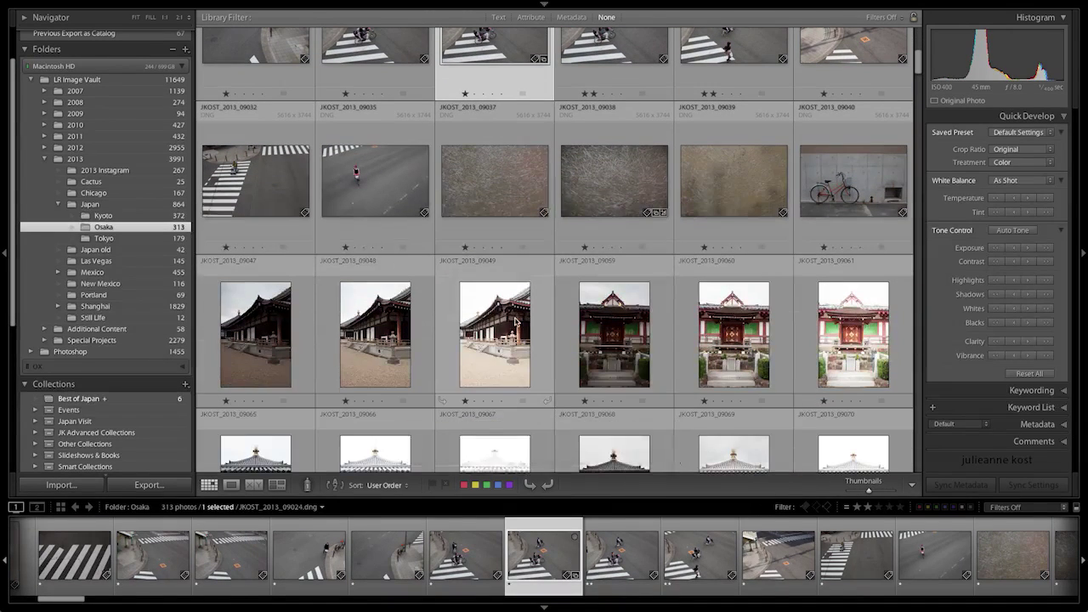
key("Left")
key("Down")
key("b")
Step: Add the red doors photo JKOST_2013_09110 with B and drag candle photo 09106 onto Best of Japan
scroll(595, 341, "down", 8)
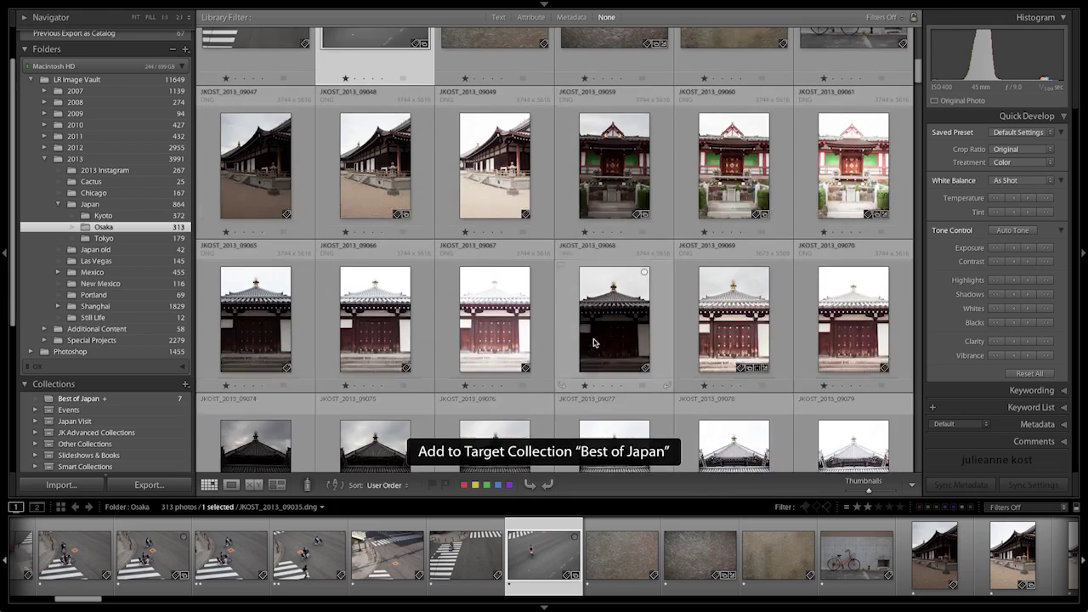
scroll(595, 346, "down", 6)
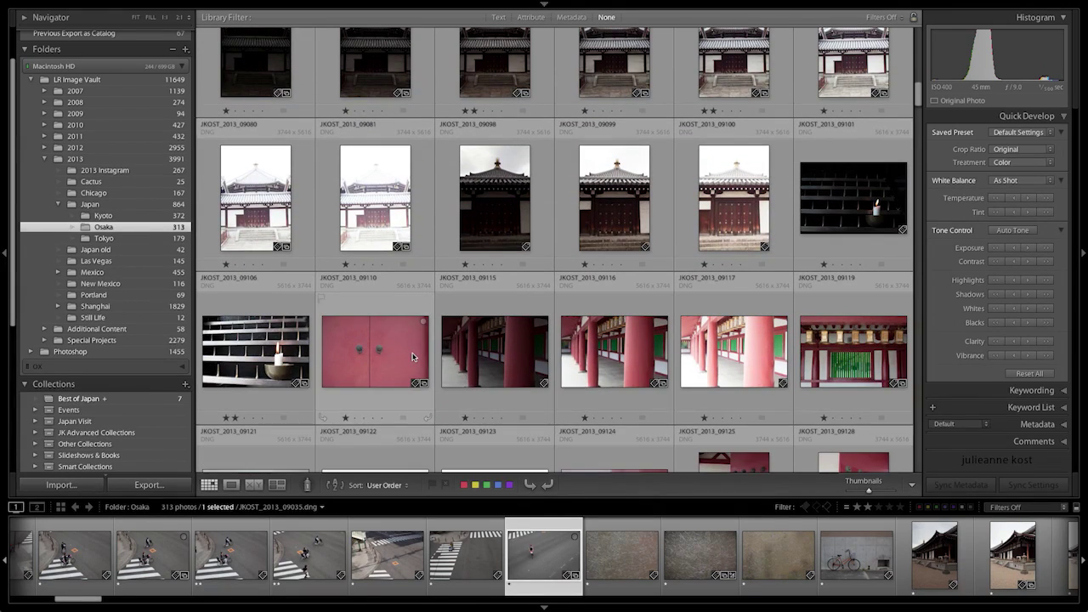
left_click(412, 357)
key("b")
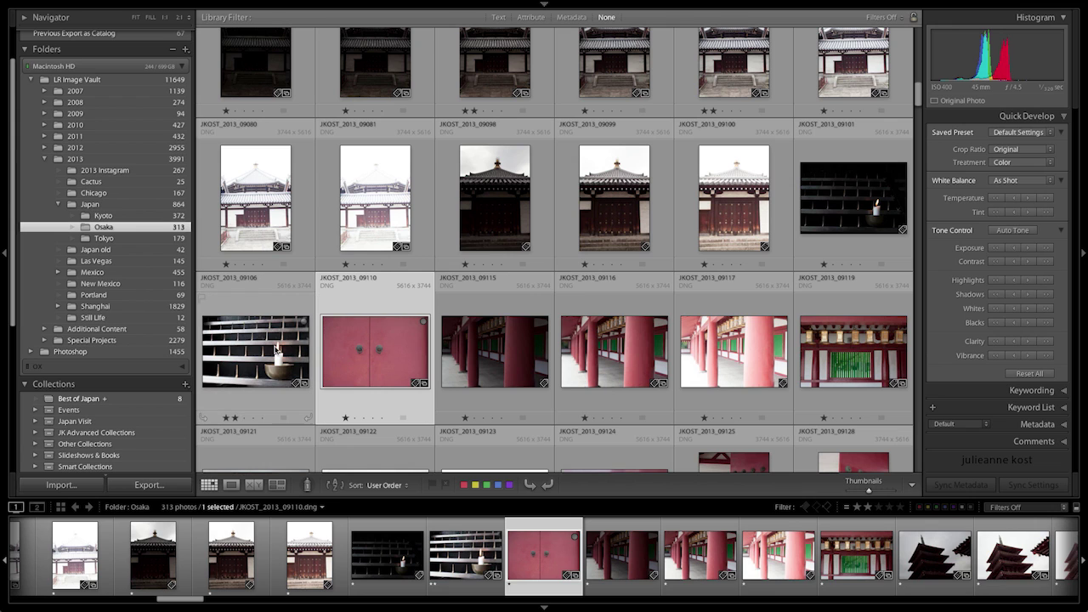
left_click_drag(274, 348, 181, 401)
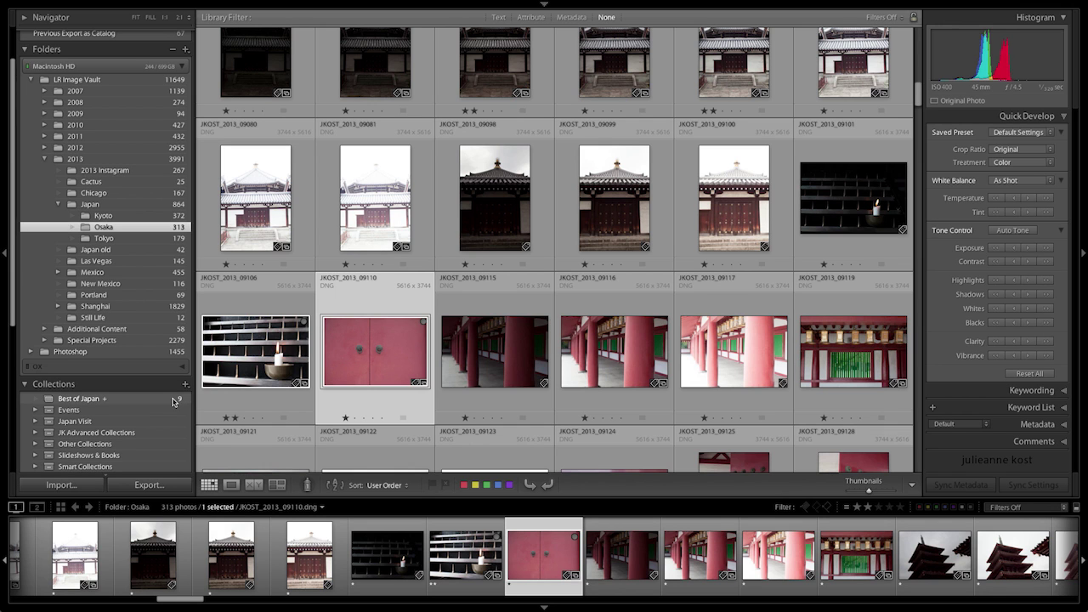
Step: Expand the Japan Visit set and make Bamboo Motion the target collection
scroll(170, 402, "down", 2)
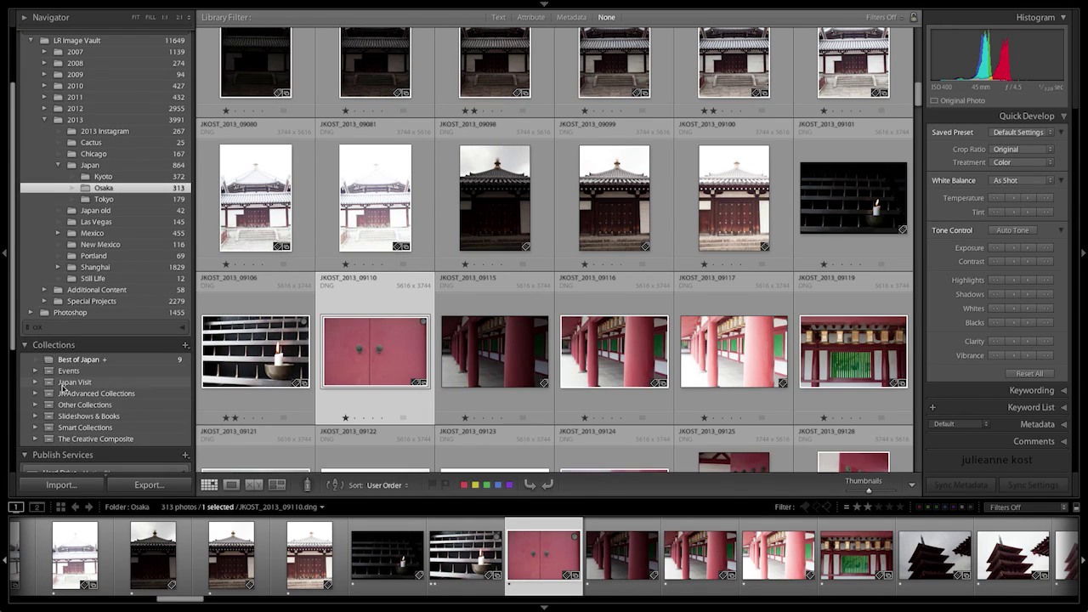
left_click(38, 383)
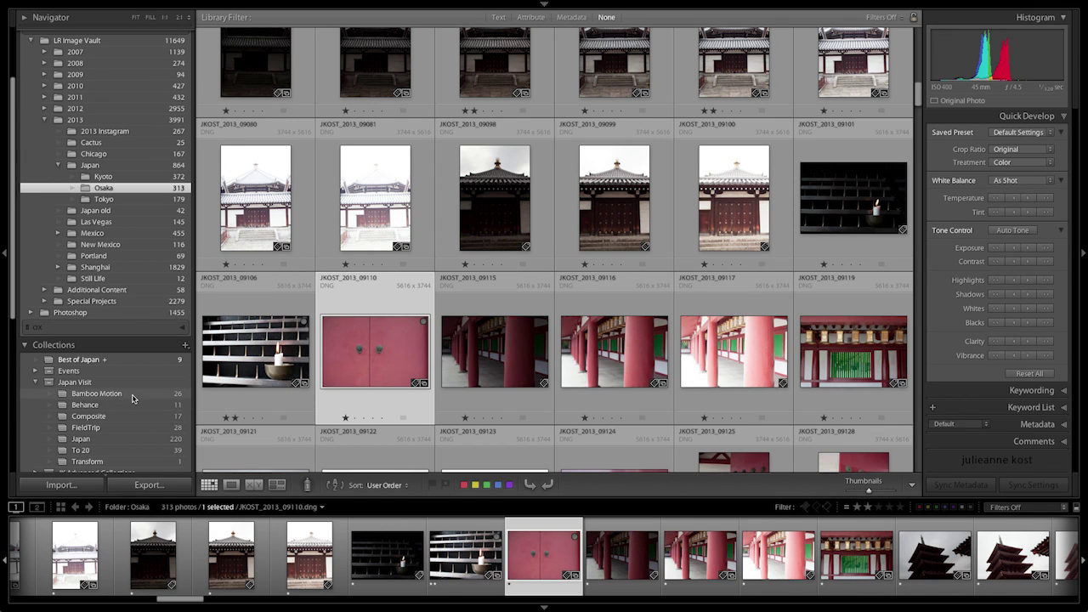
right_click(137, 397)
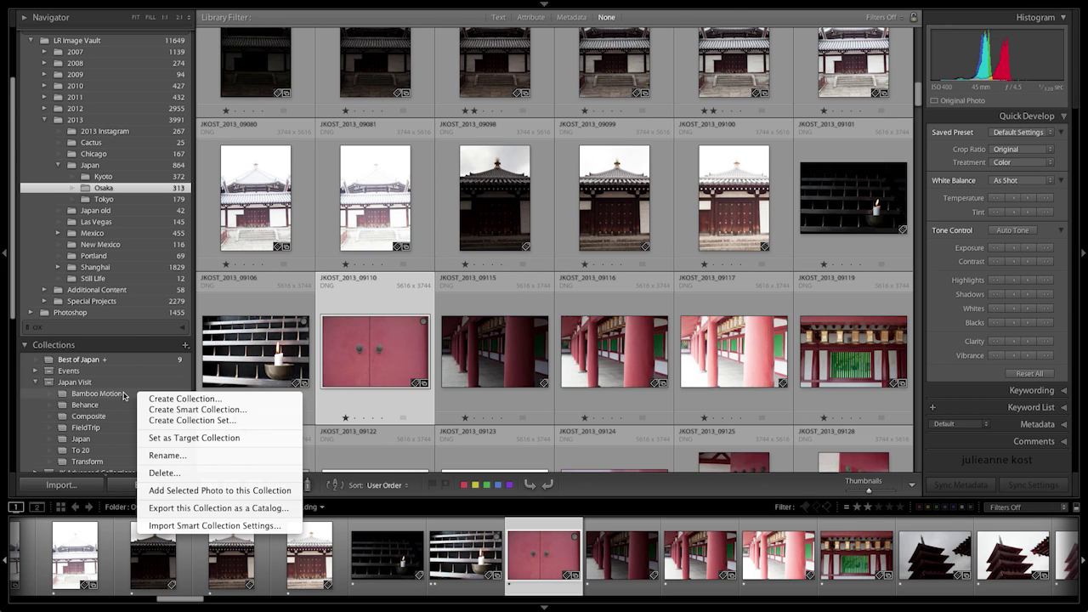
left_click(165, 439)
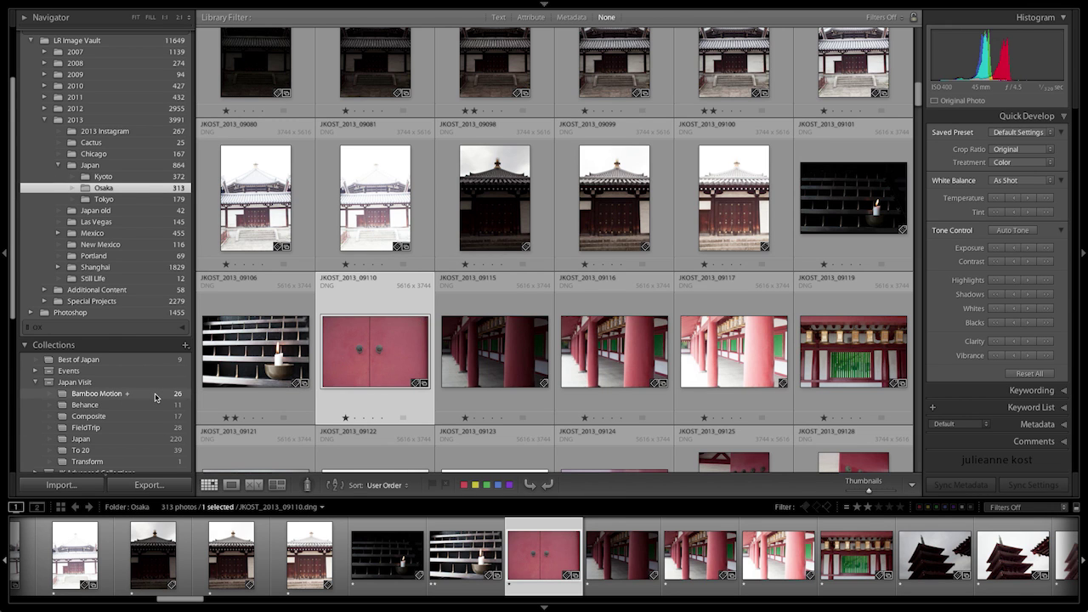
Step: Add the red-pillared corridor photo 09115 to Bamboo Motion with the B key
left_click(464, 366)
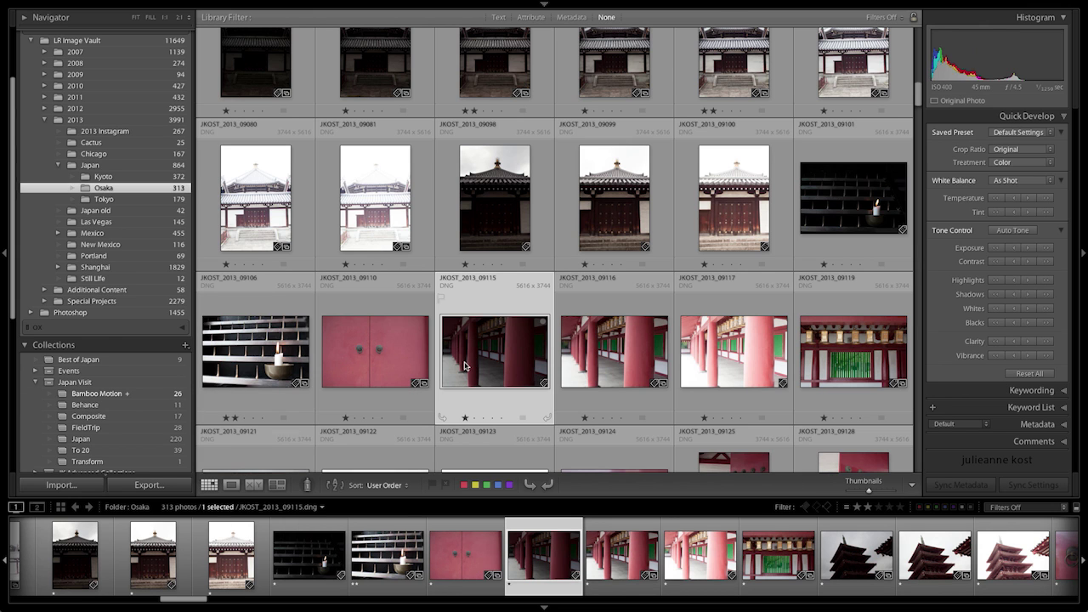
key("b")
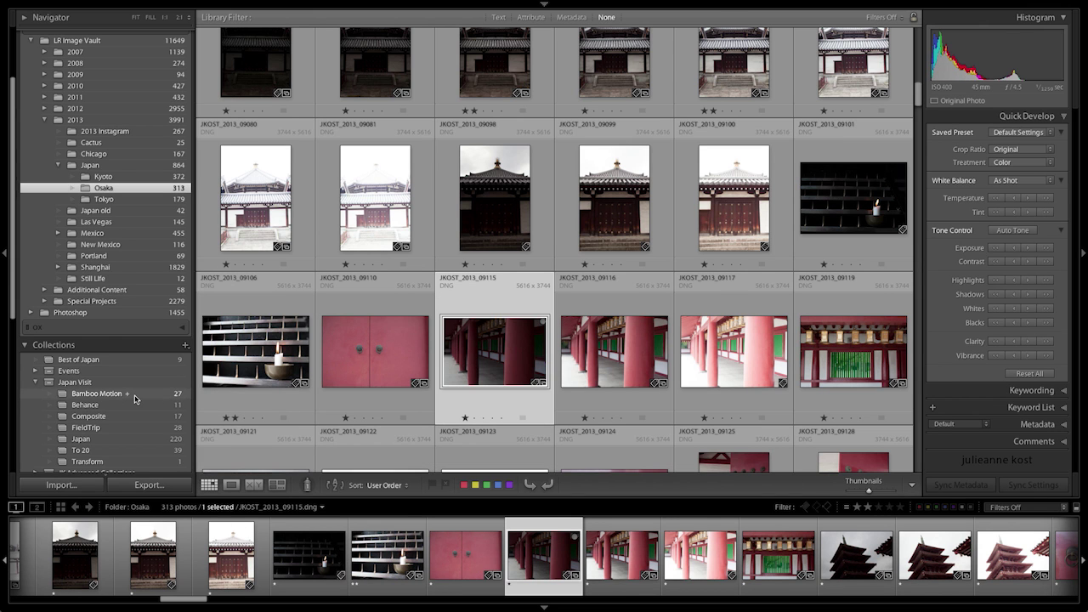
scroll(136, 399, "up", 5)
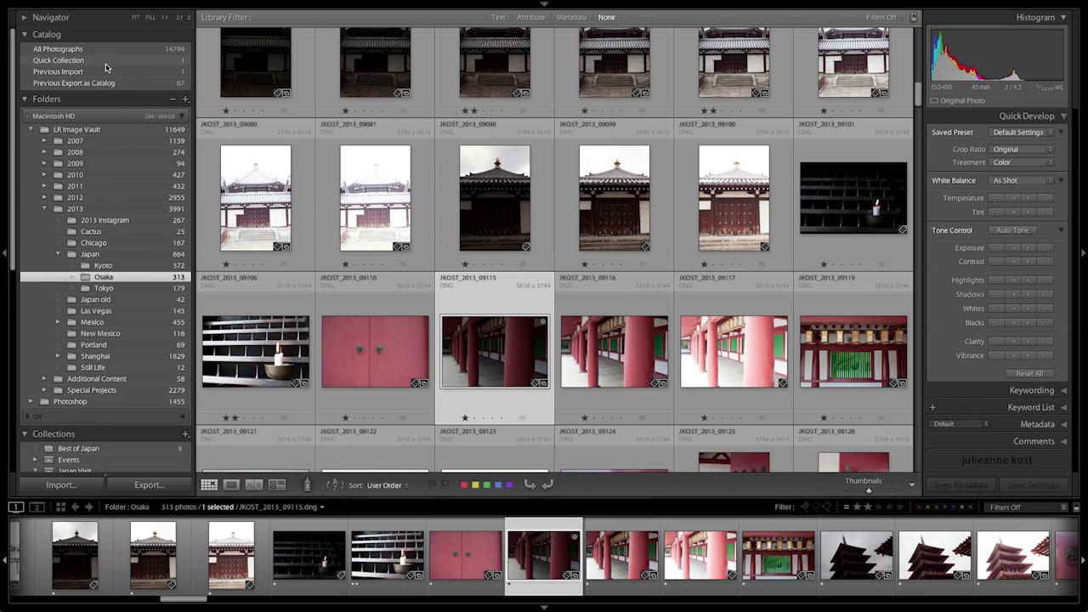
Step: Set the Quick Collection in the Catalog panel back as the target collection
right_click(113, 62)
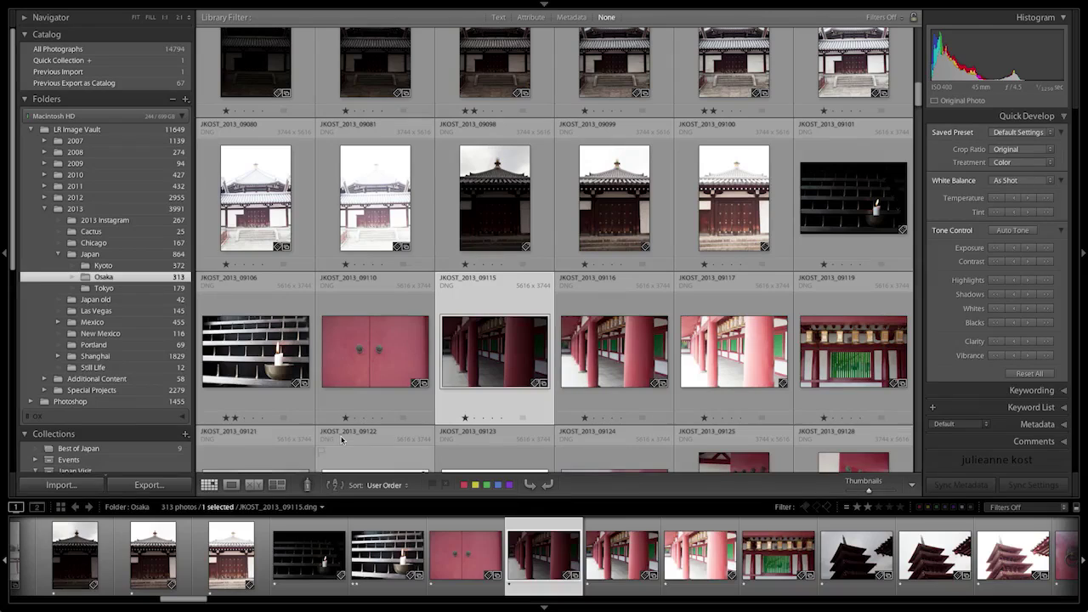
Step: Set the Painter tool to paint Target Collection and show the Tokyo folder's photos
left_click(309, 486)
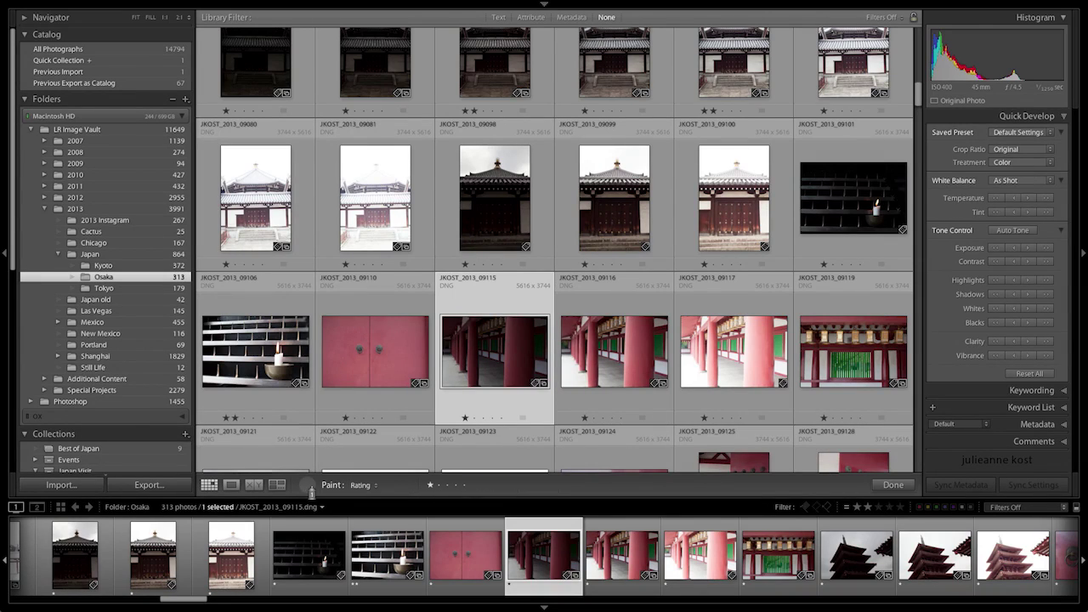
left_click(372, 485)
left_click(382, 524)
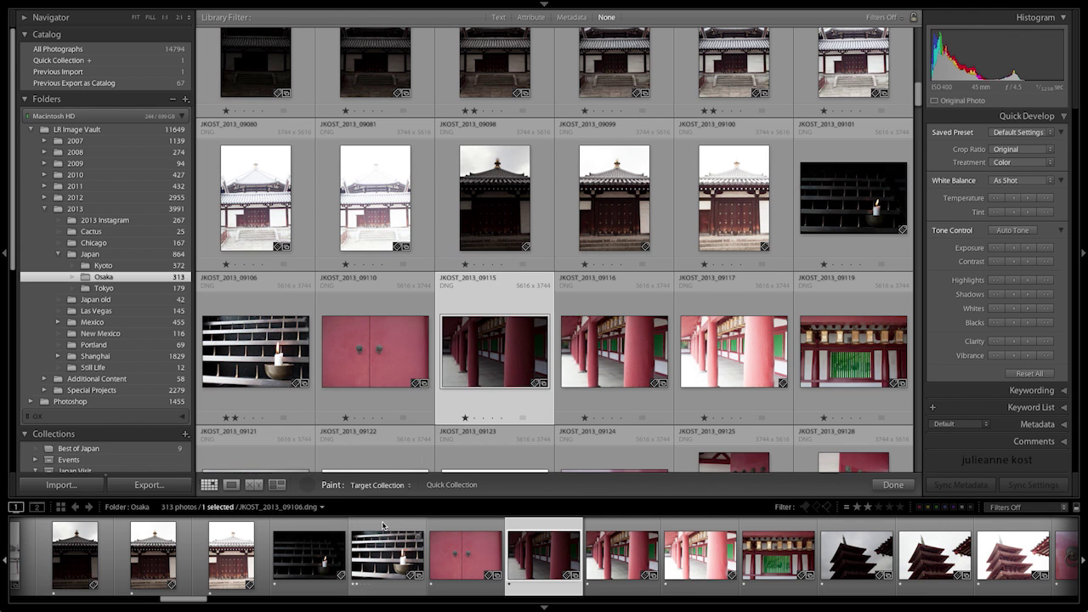
left_click(150, 290)
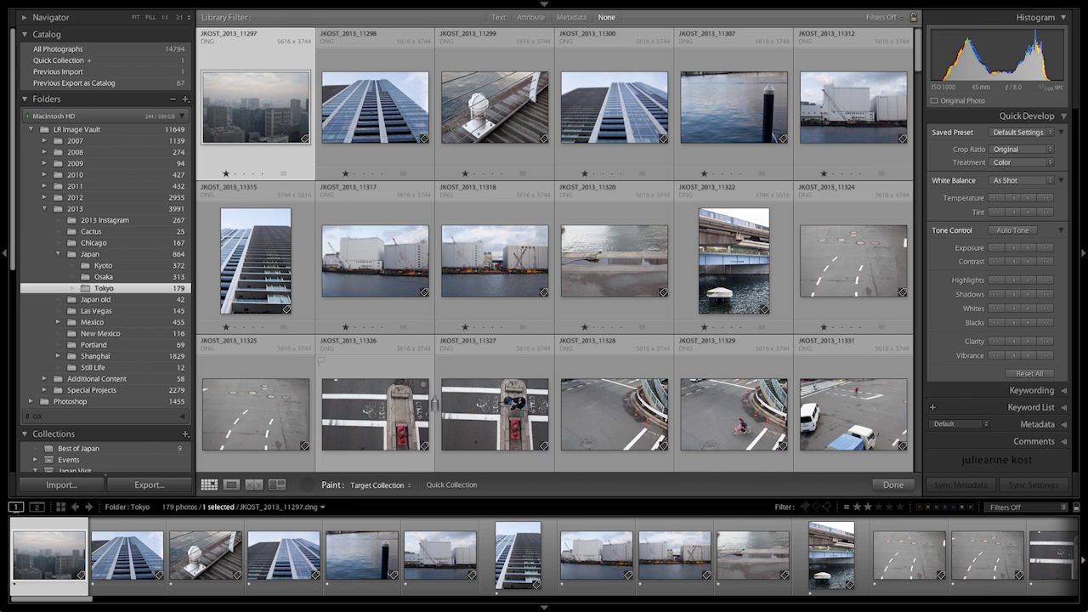
Step: Paint Tokyo photos 11335 and 11408 into the Quick Collection
scroll(382, 367, "down", 3)
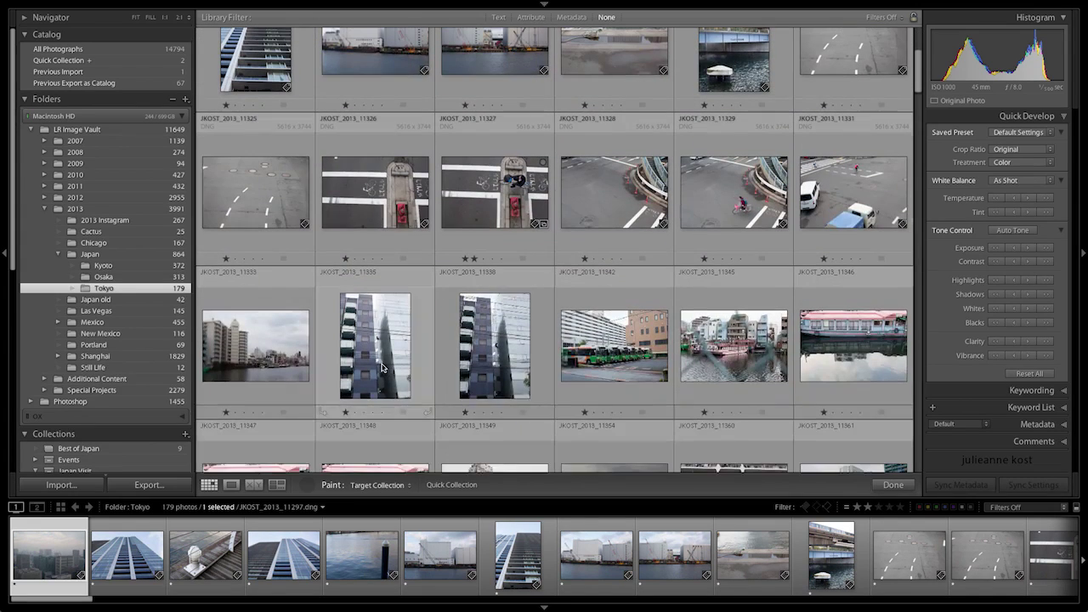
left_click(382, 367)
scroll(382, 367, "down", 3)
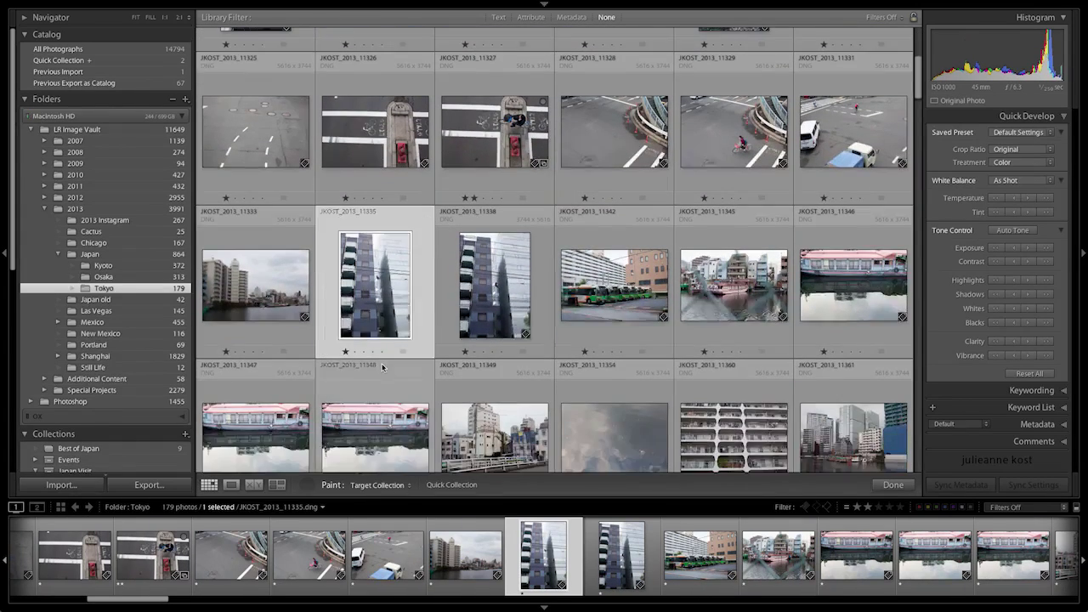
scroll(383, 369, "down", 5)
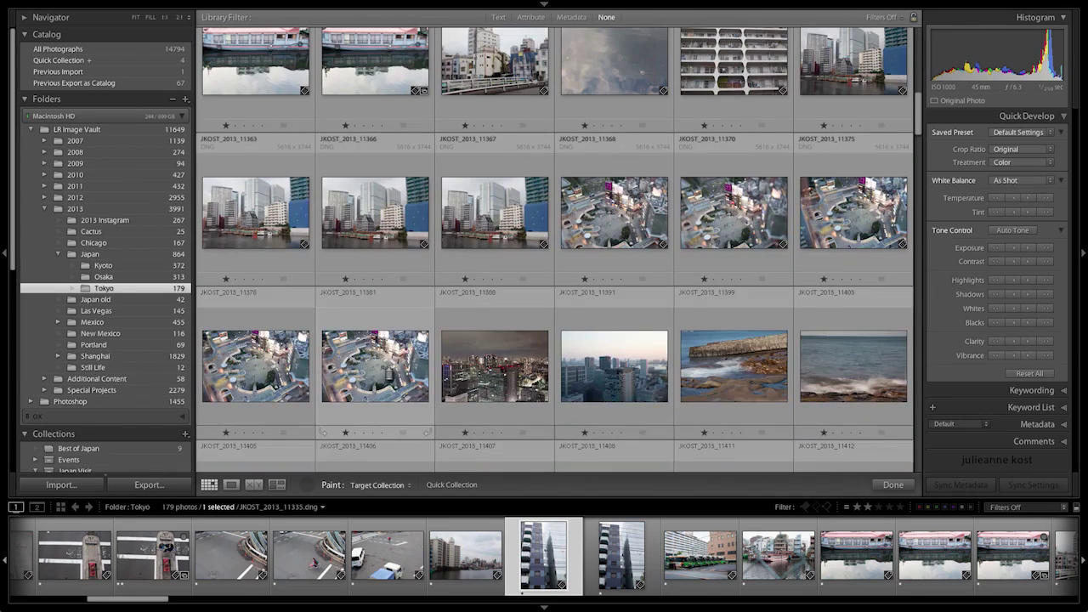
scroll(381, 370, "down", 4)
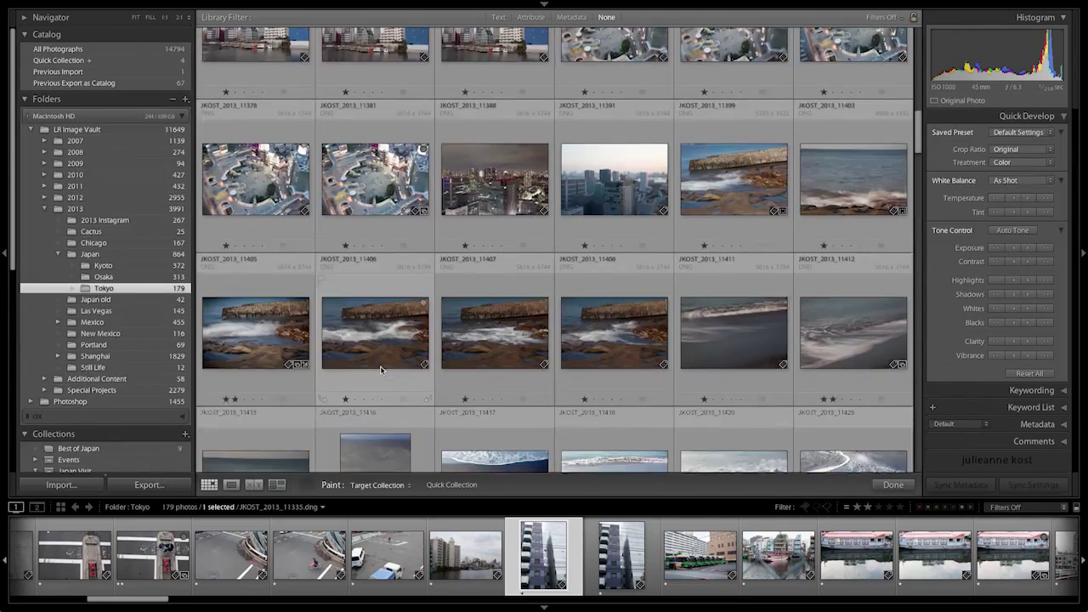
scroll(381, 369, "down", 1)
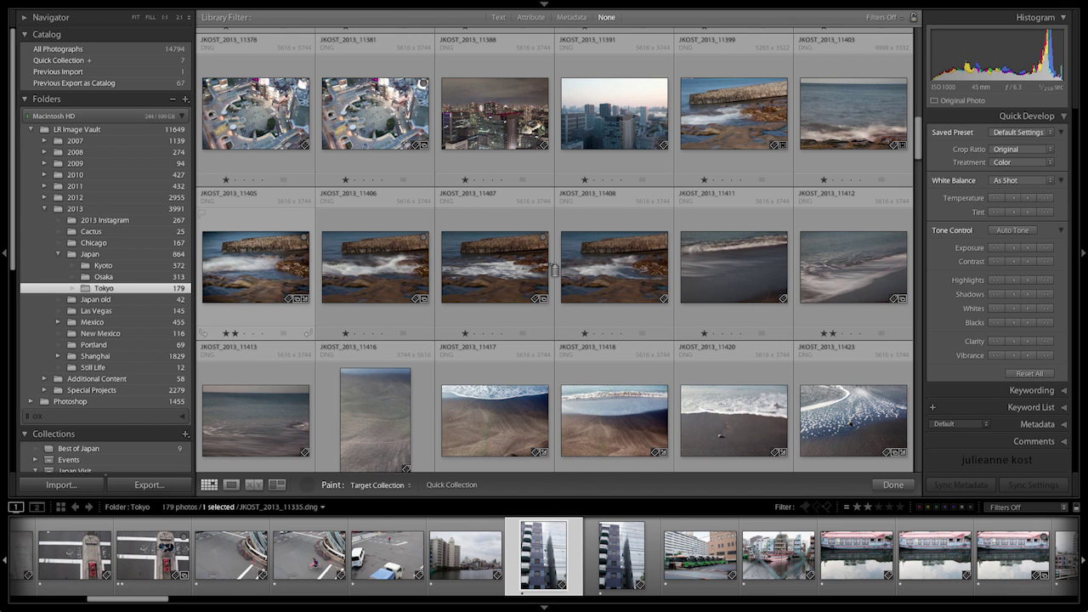
left_click(610, 270)
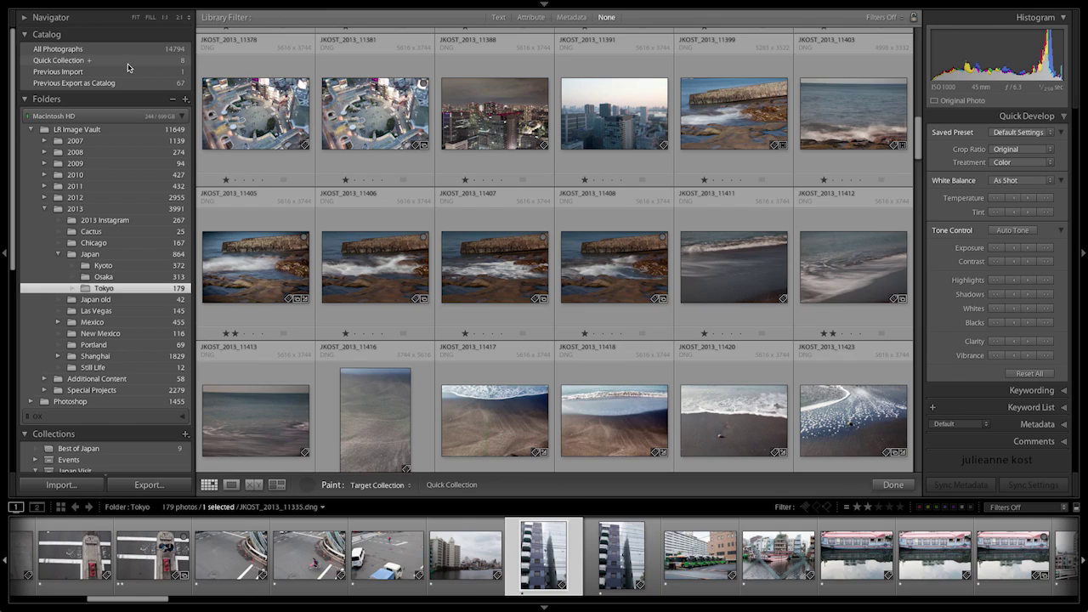